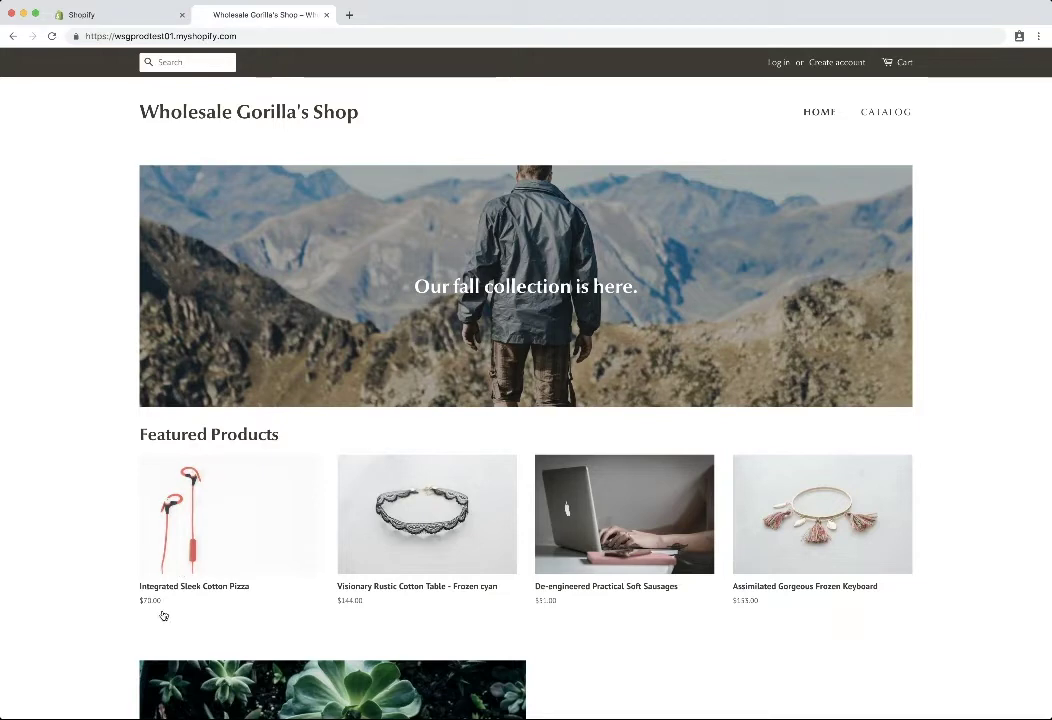
- From the Shopify admin, open the Wholesale Gorilla app's empty Discounts page
left_click(116, 16)
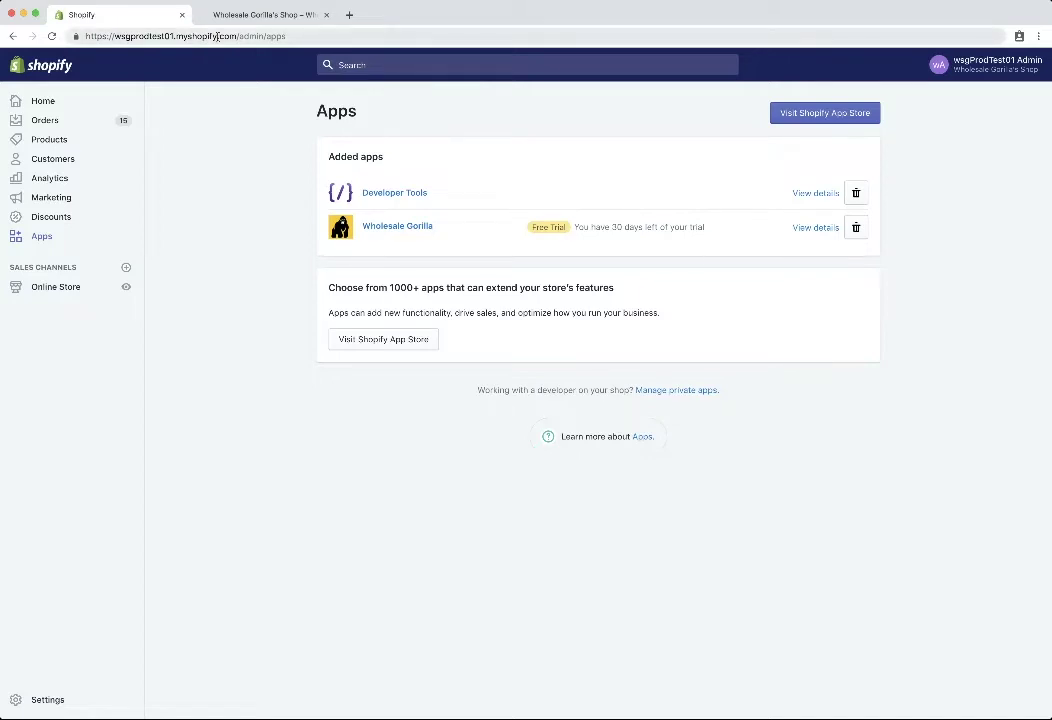
left_click(404, 232)
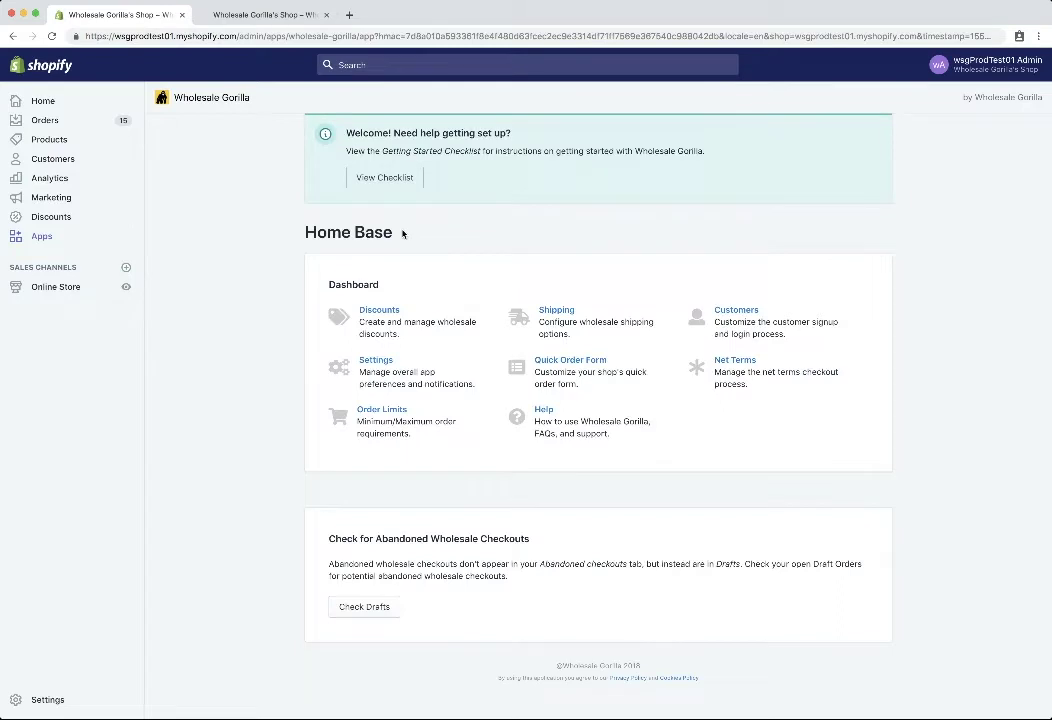
left_click(379, 311)
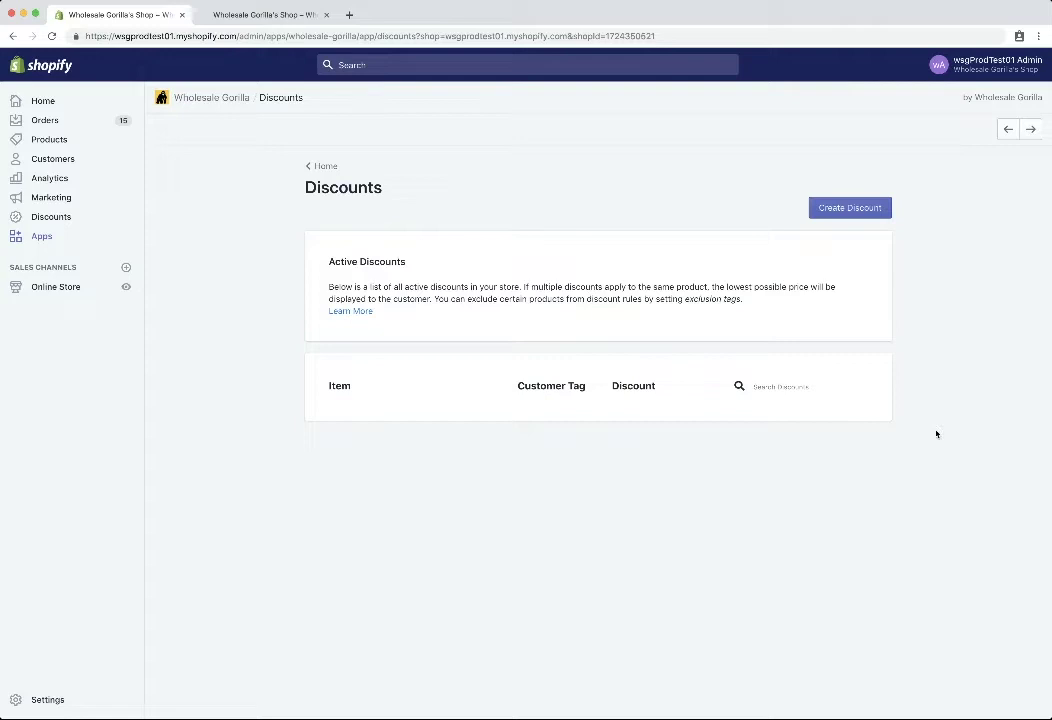
- Create a new Product-level discount and add Integrated Sleek Cotton Pizza to it
left_click(843, 209)
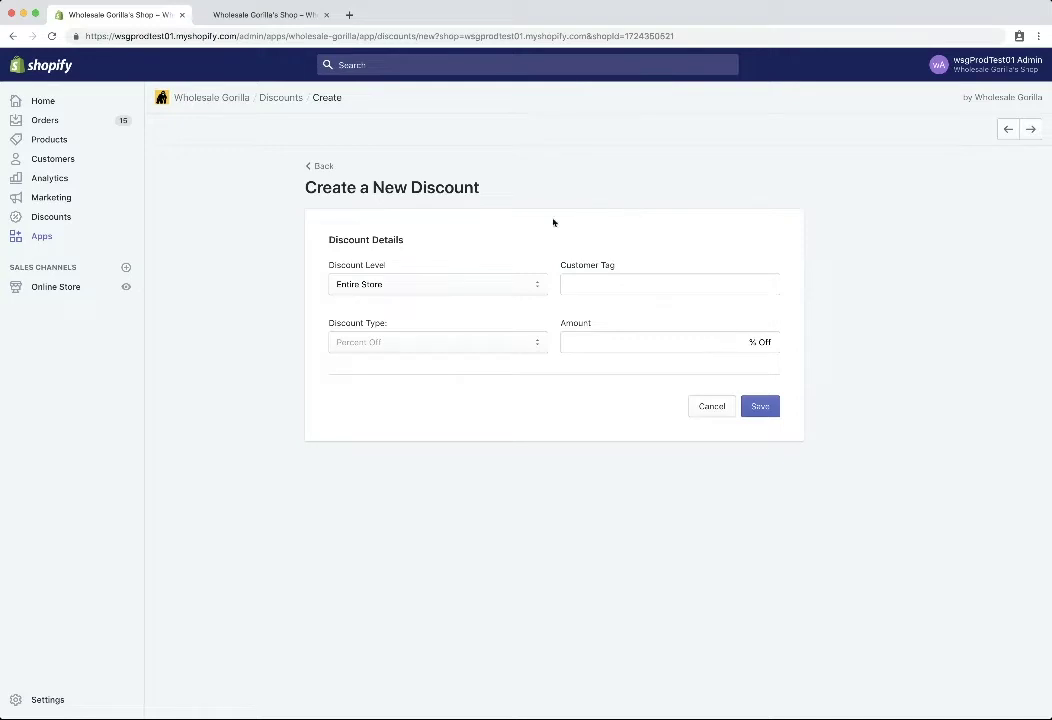
left_click(421, 290)
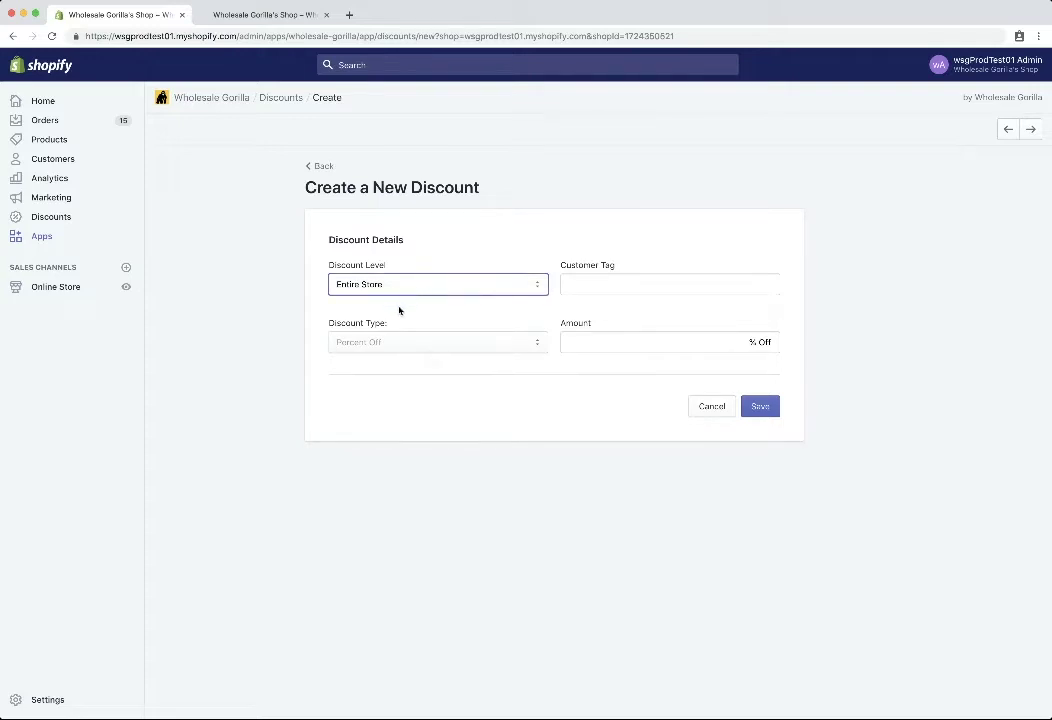
left_click(399, 311)
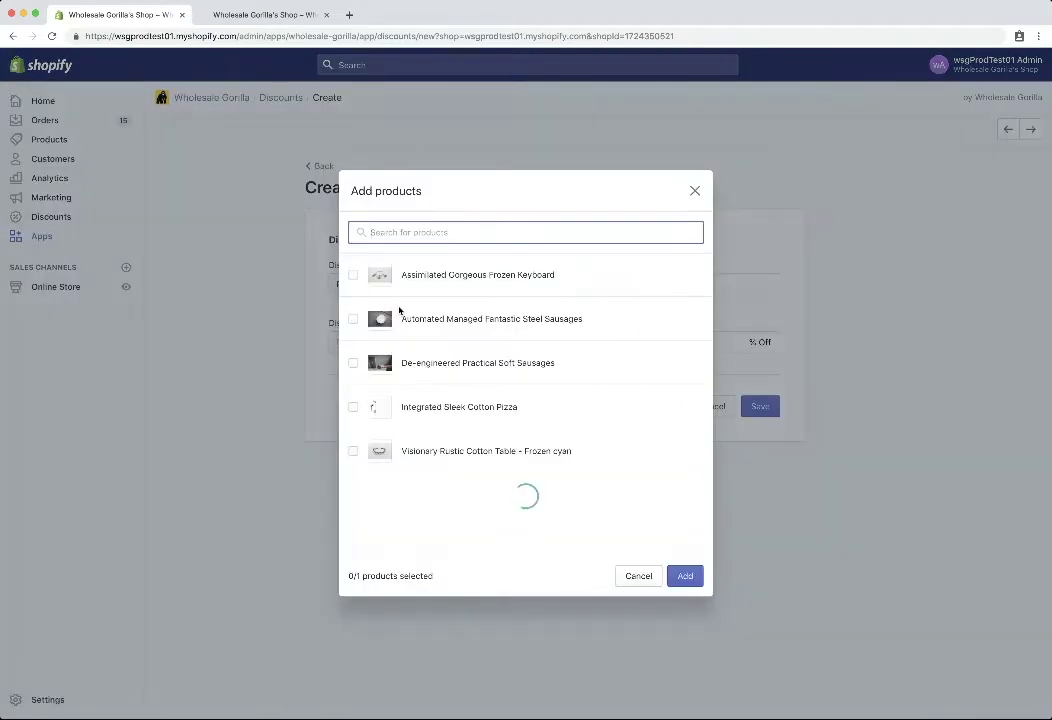
left_click(353, 408)
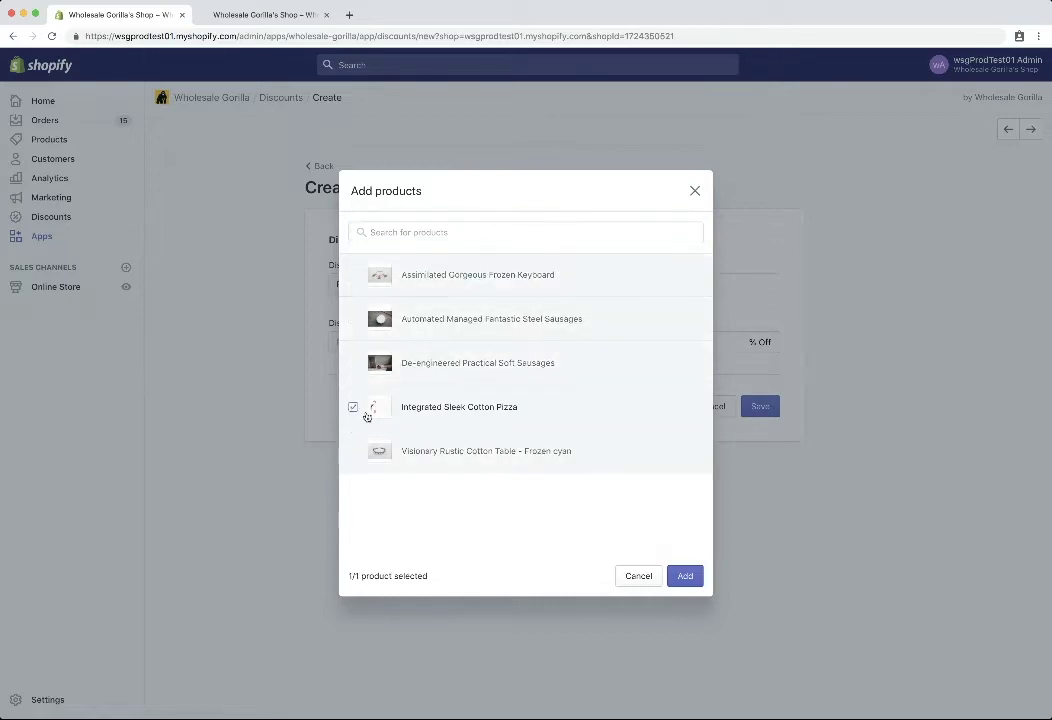
left_click(686, 577)
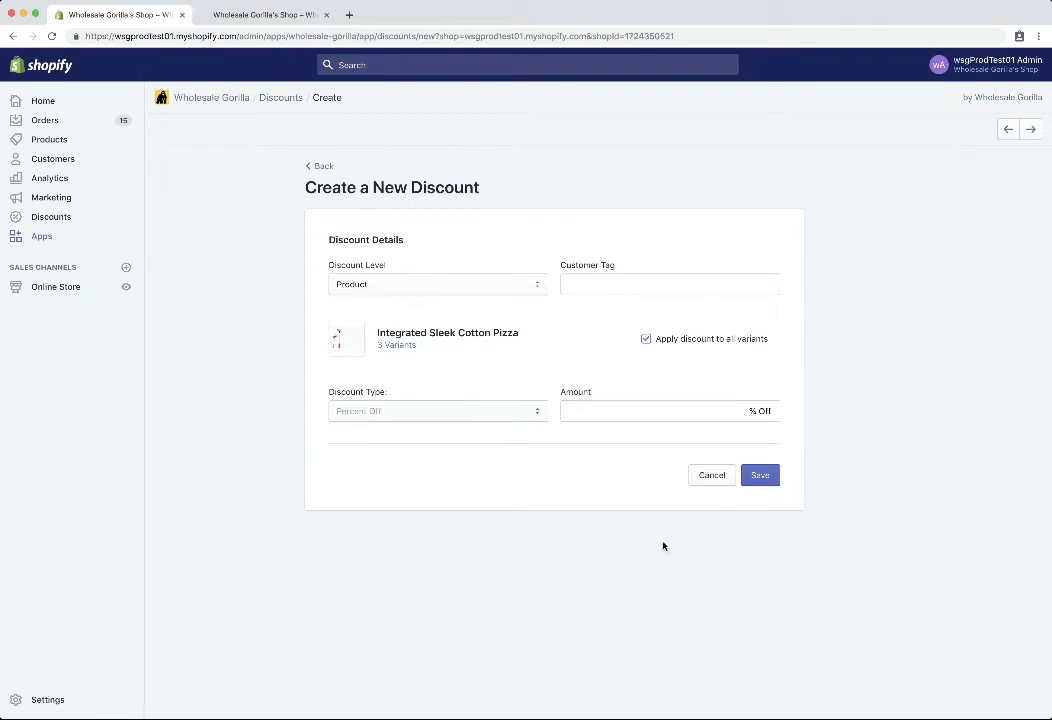
- Target the wholesale customer tag with a Set Price discount of 22.22
left_click(604, 283)
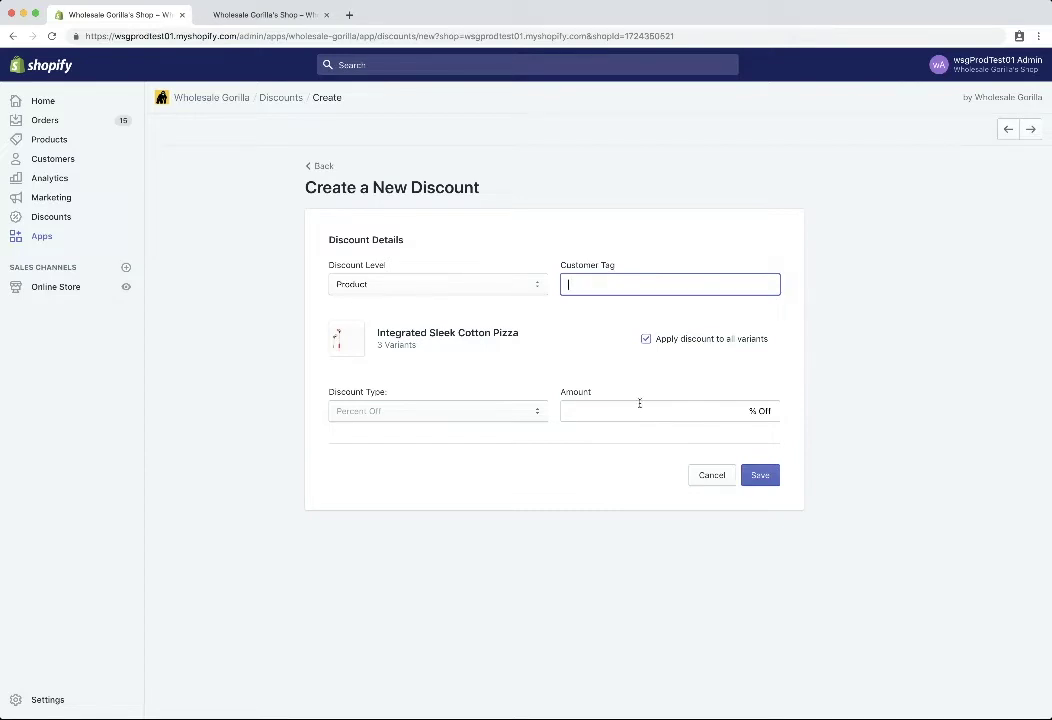
type("wholesale")
left_click(392, 411)
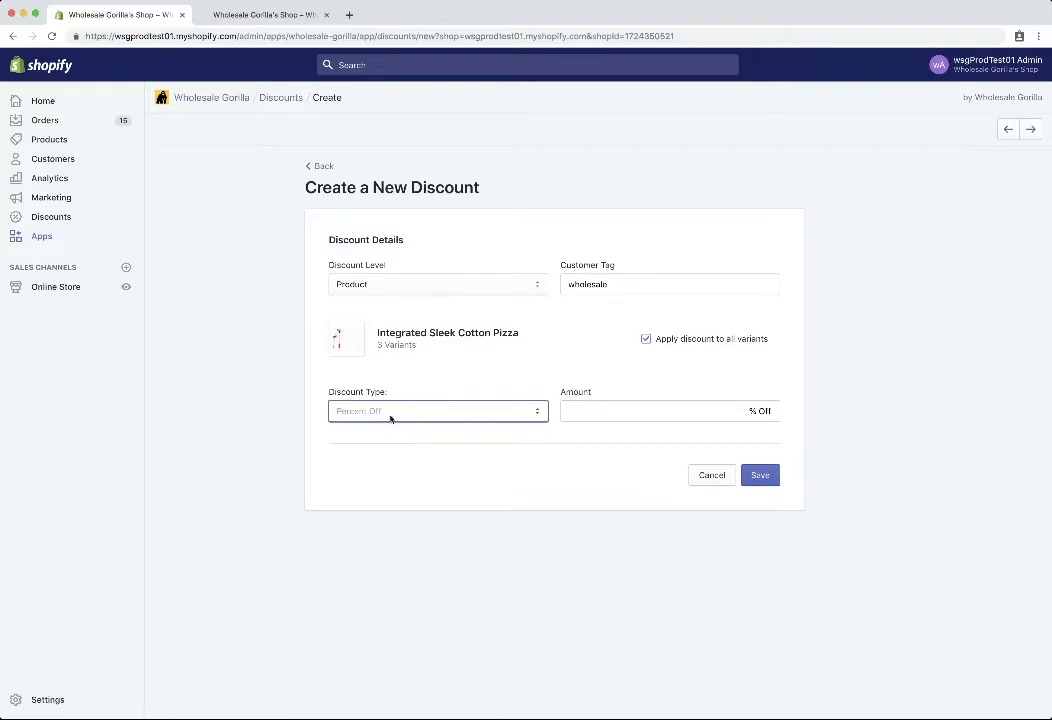
key("Down")
left_click(674, 409)
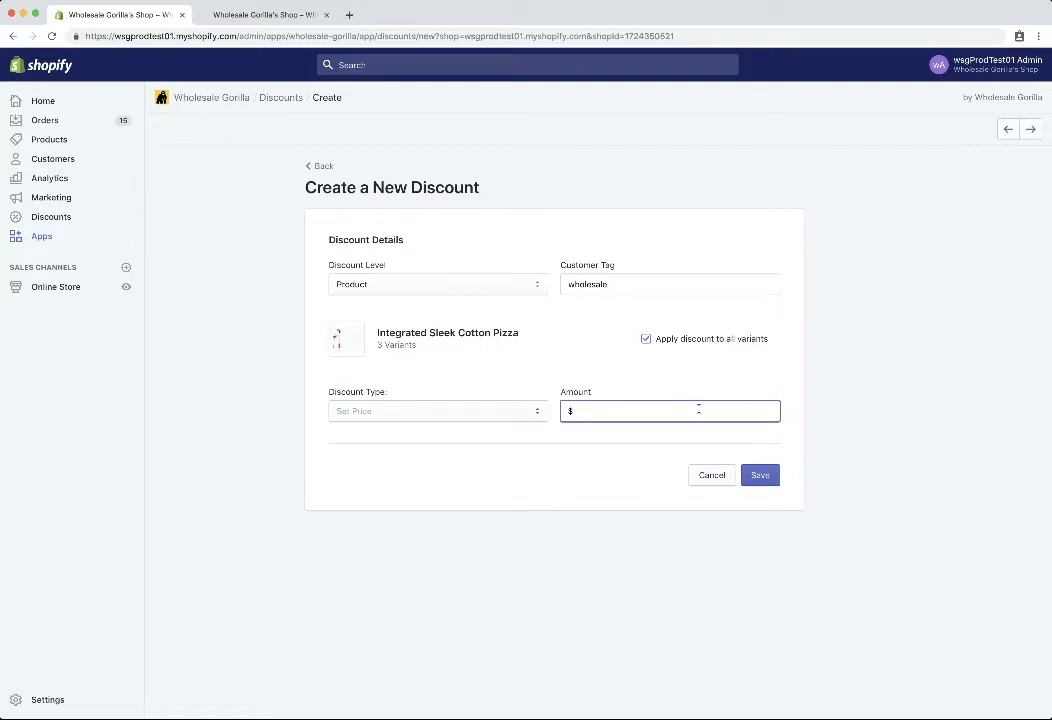
type("22.22")
- Try per-variant settings with a Set Price first variant, then reapply one discount to all variants
left_click(646, 340)
scroll(510, 410, "down", 1)
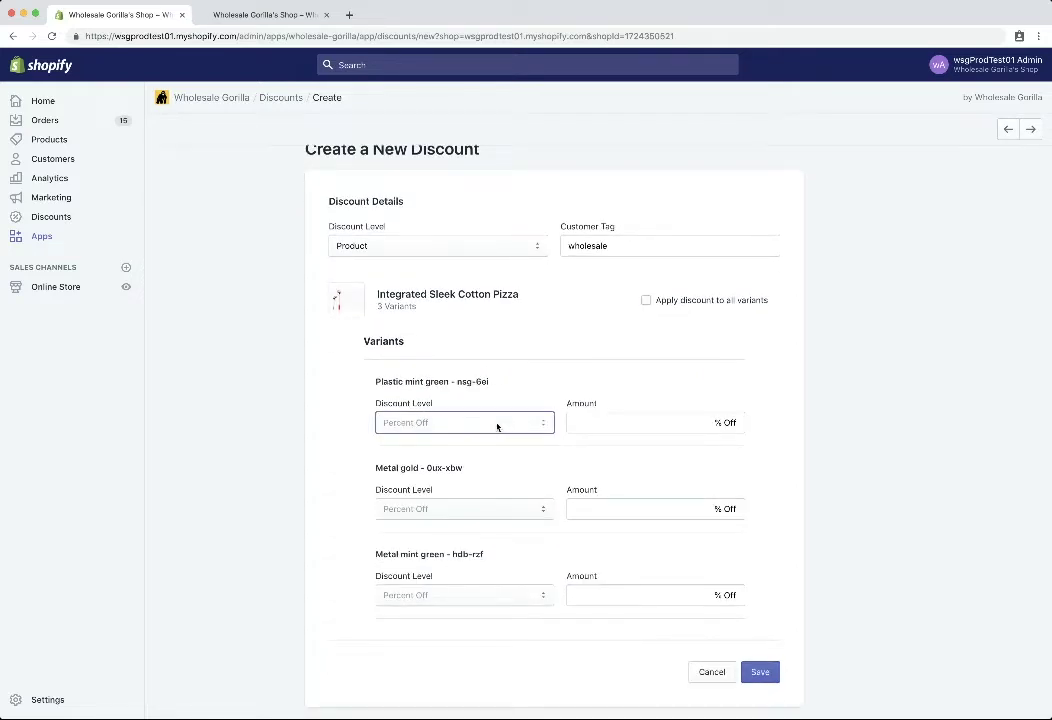
left_click(486, 425)
left_click(588, 420)
left_click(646, 300)
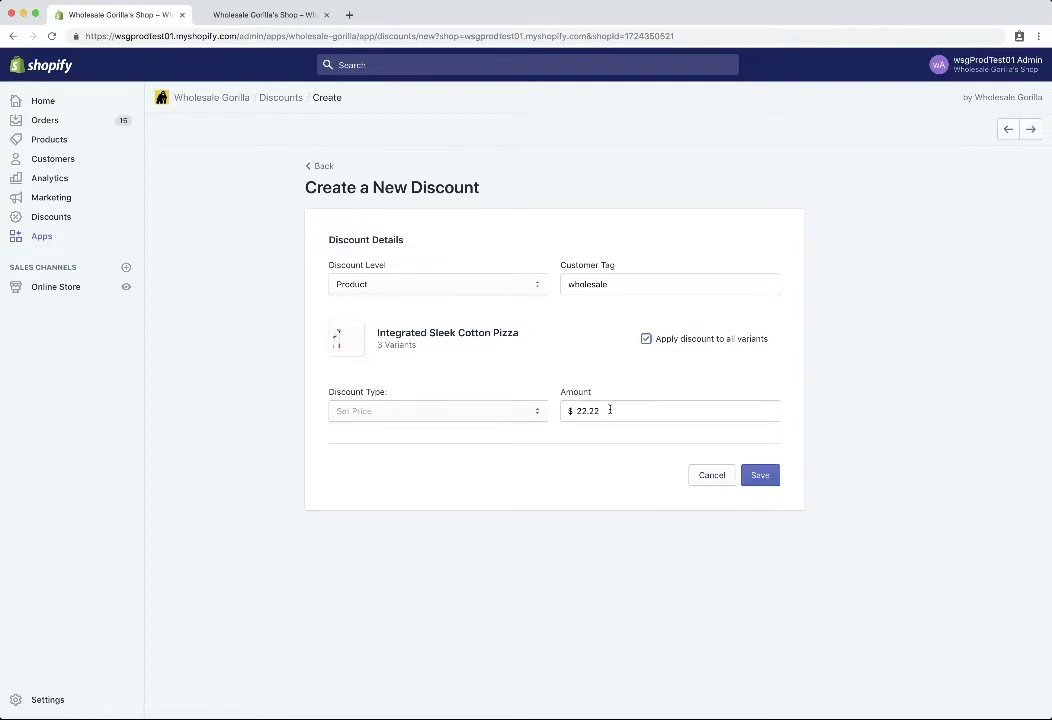
- Save the discount and check the wholesale-tag $22.22 pizza entry in Active Discounts
left_click(761, 478)
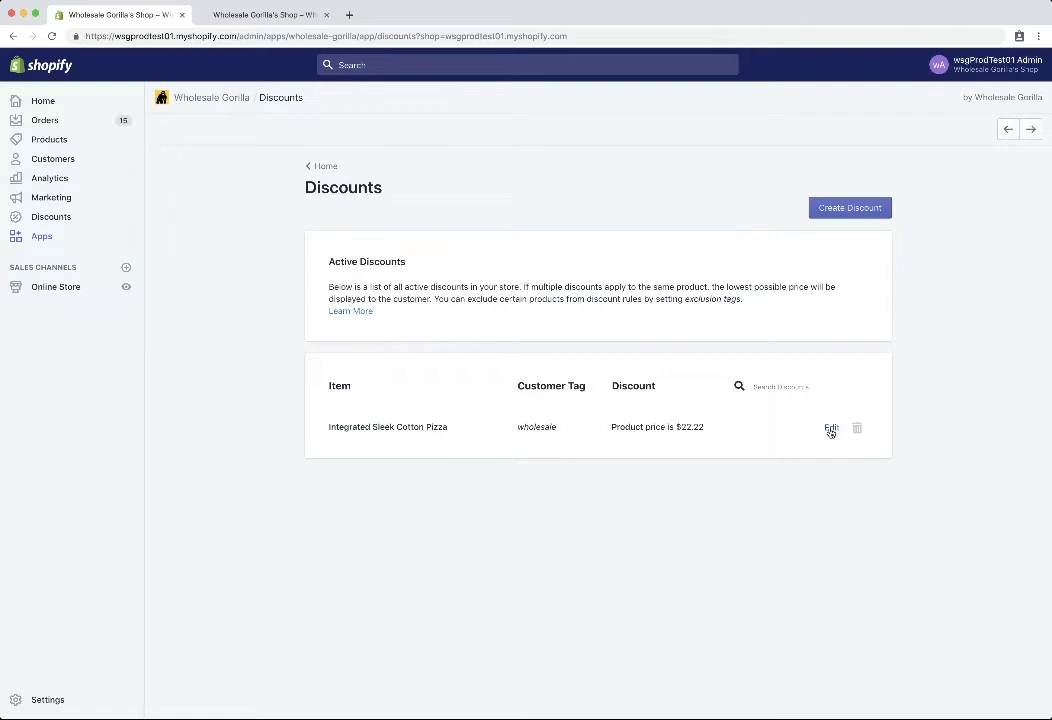
left_click_drag(560, 430, 519, 428)
left_click(494, 430)
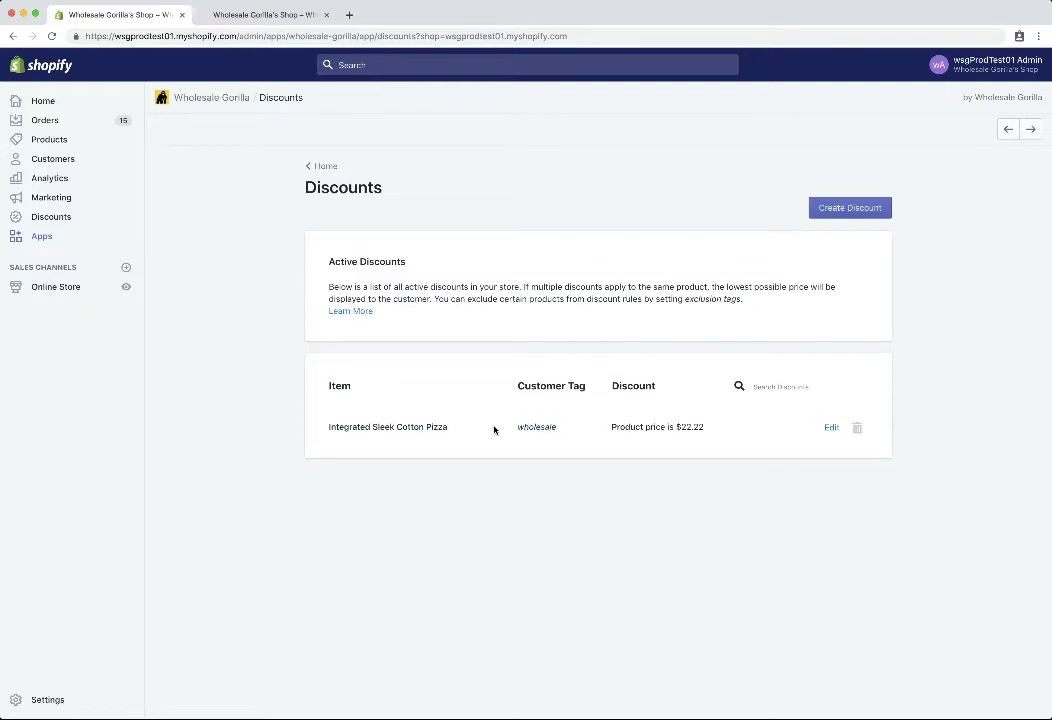
- Add the wholesale tag to the test customer's record and save it
left_click(52, 159)
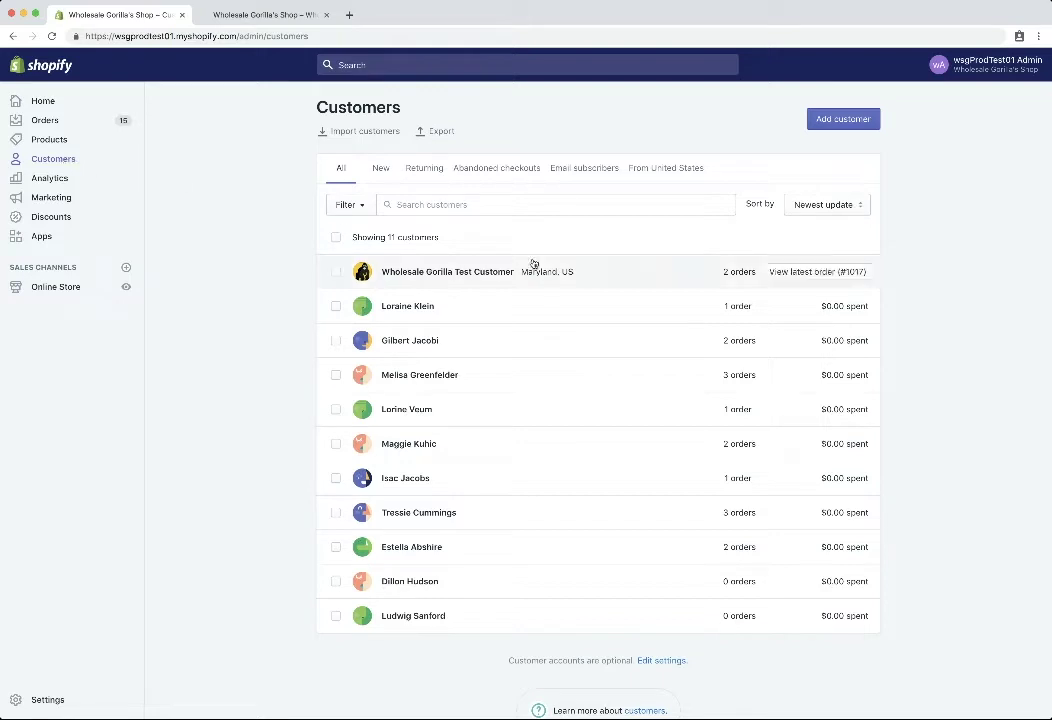
left_click(586, 273)
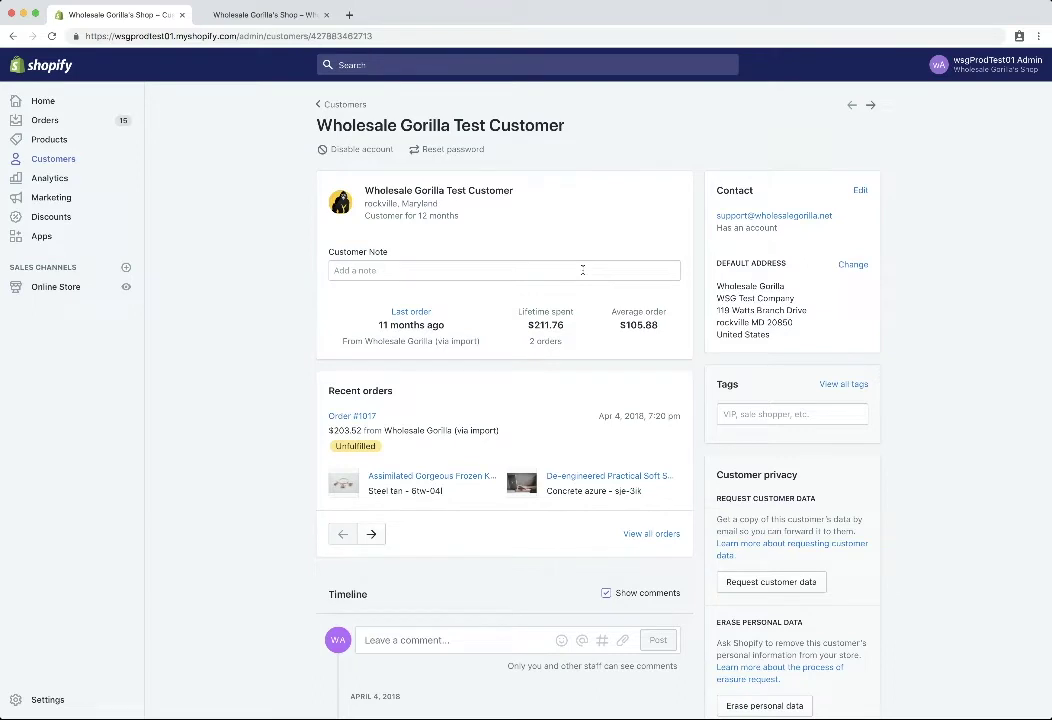
left_click(740, 414)
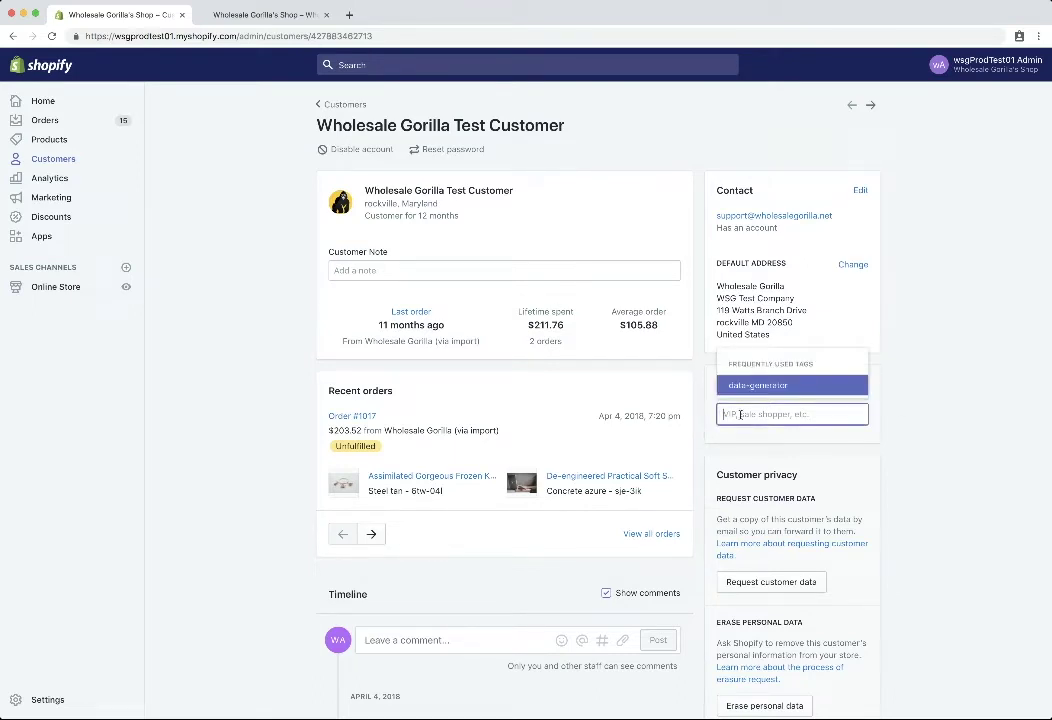
type("who")
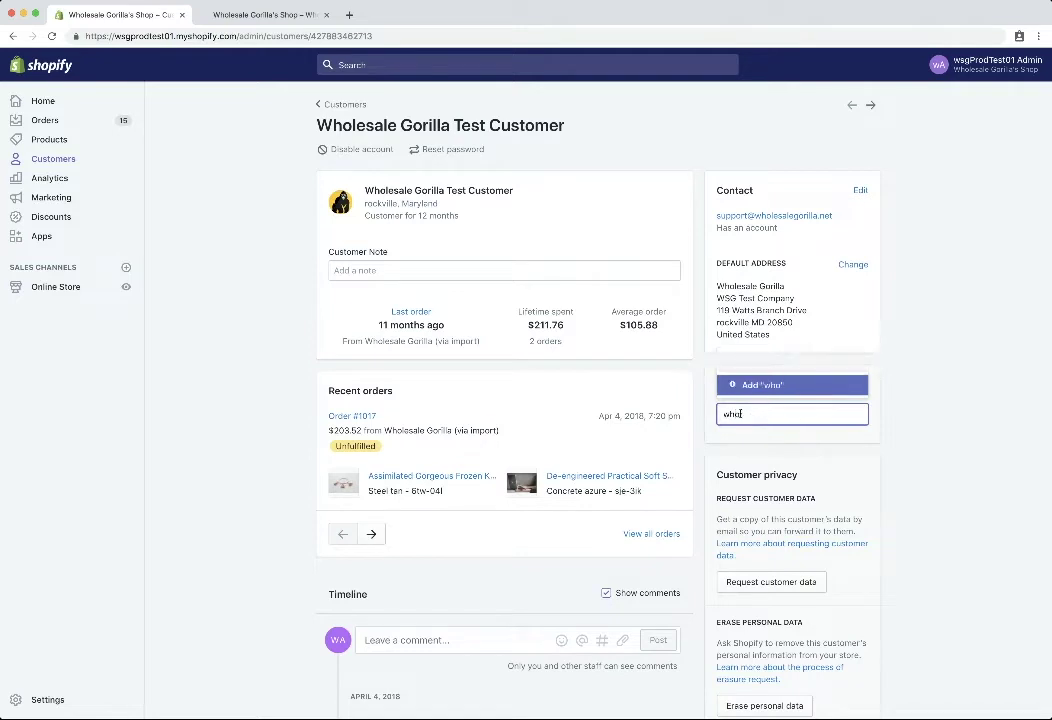
type("lesale")
left_click(755, 397)
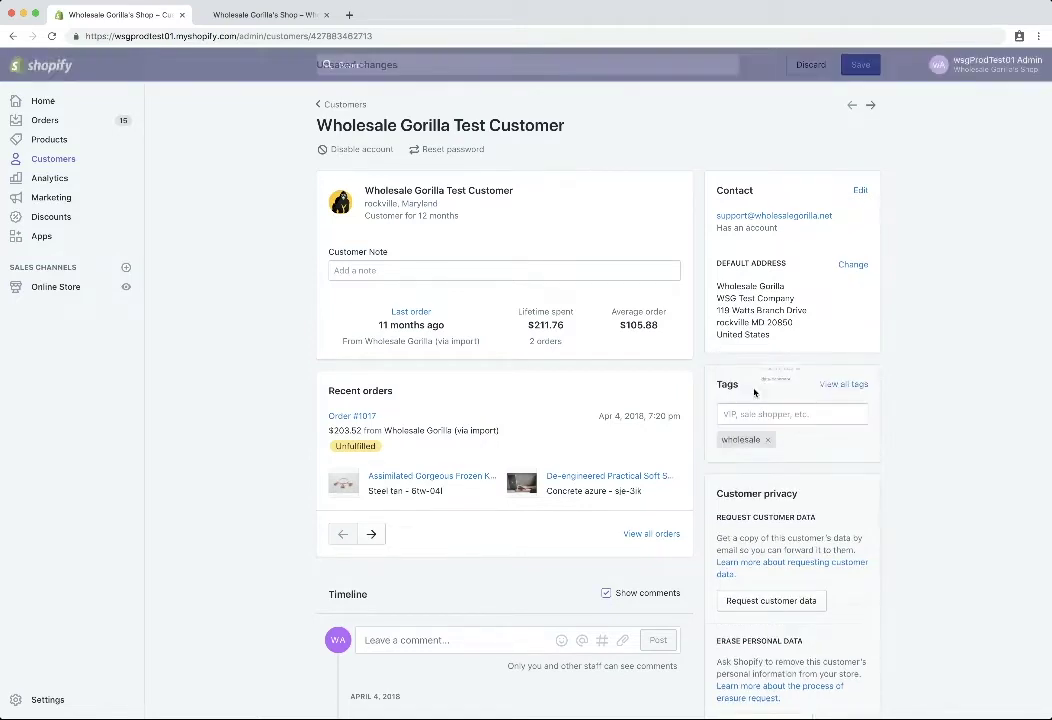
left_click(861, 67)
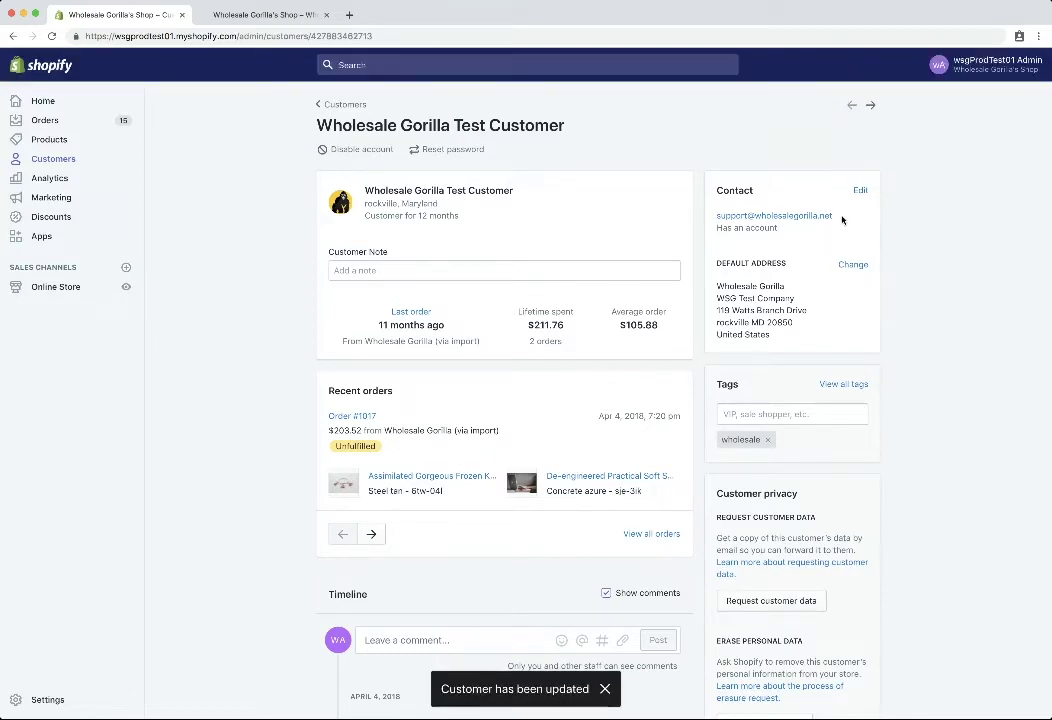
left_click_drag(834, 216, 717, 218)
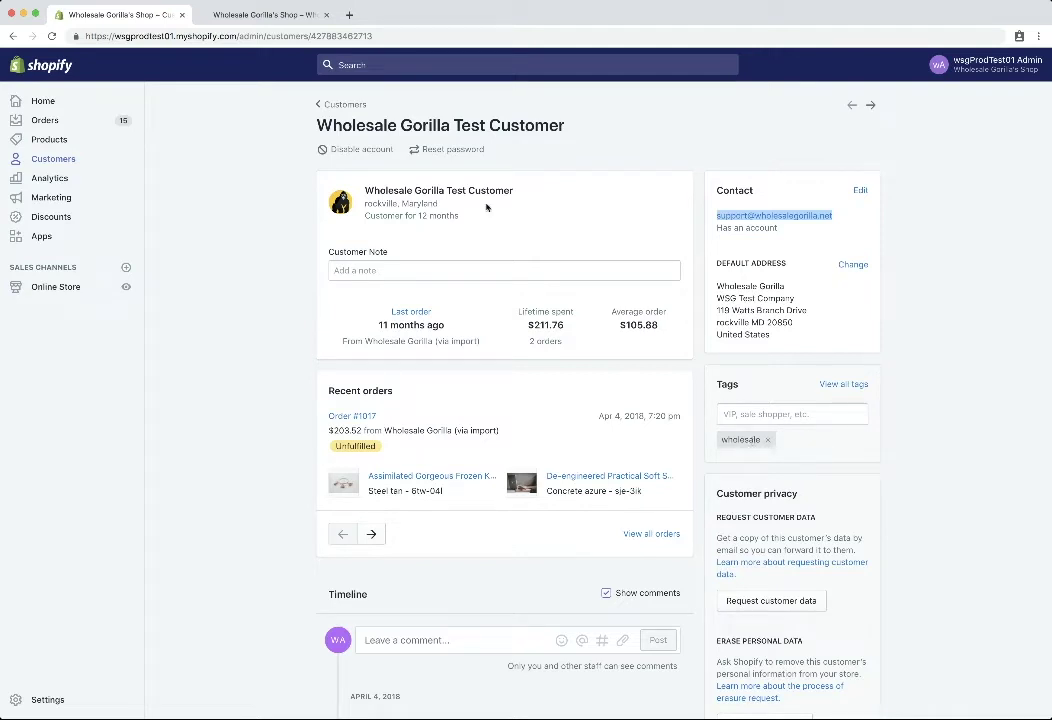
- Log in to the storefront with the wholesale customer's e-mail and password
left_click(250, 16)
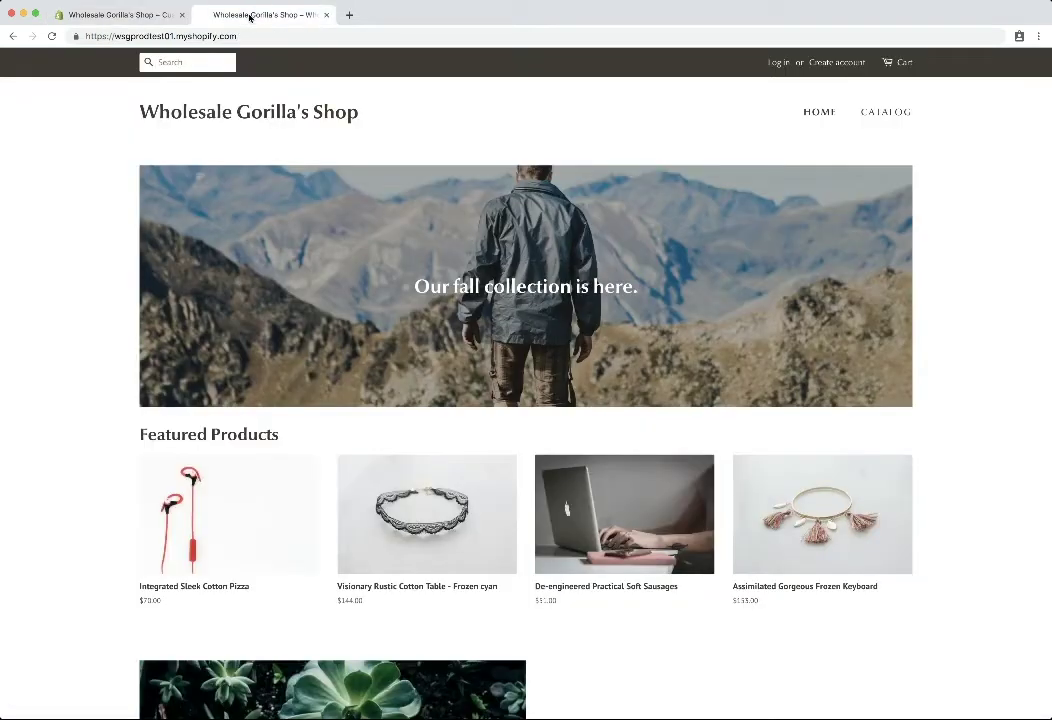
left_click(779, 64)
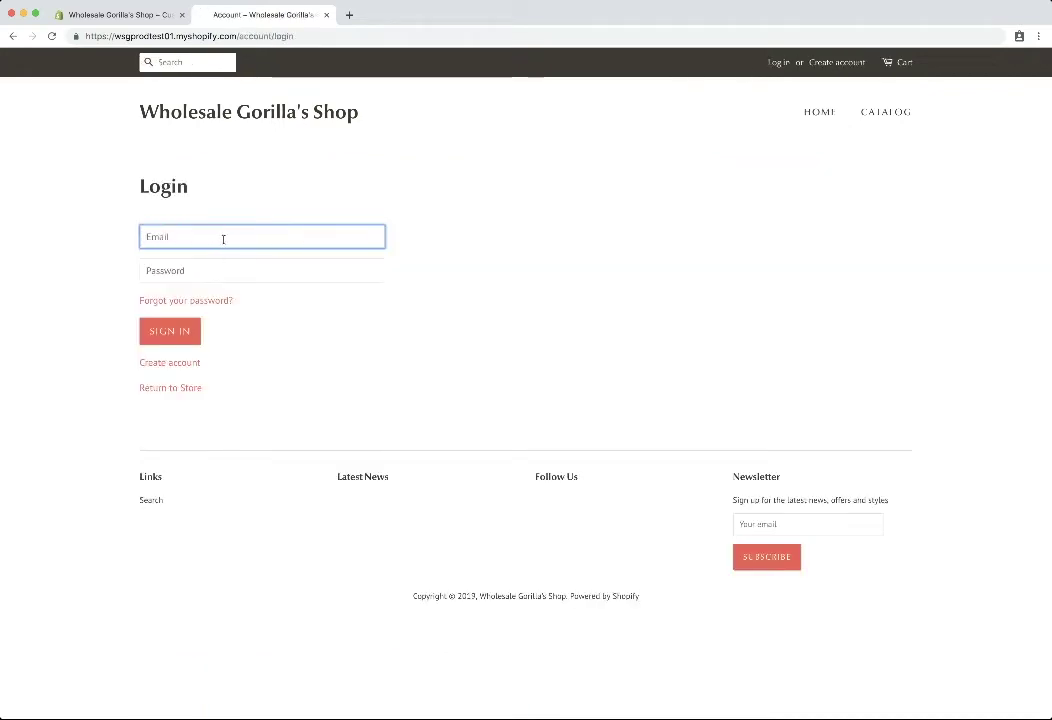
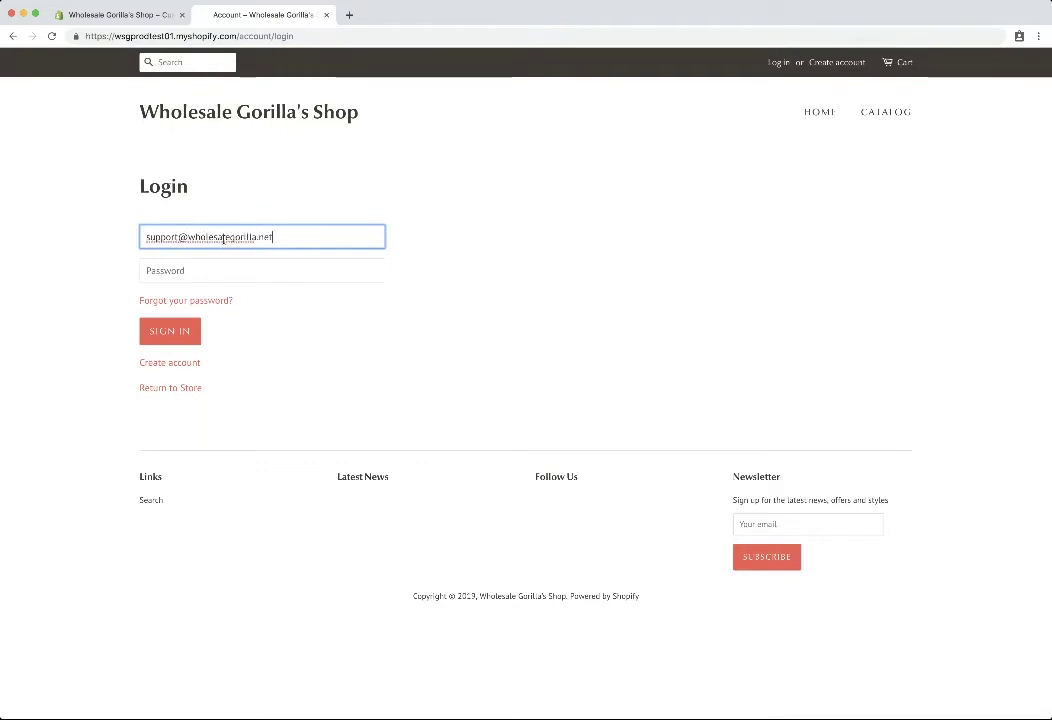
key("Tab")
type("********")
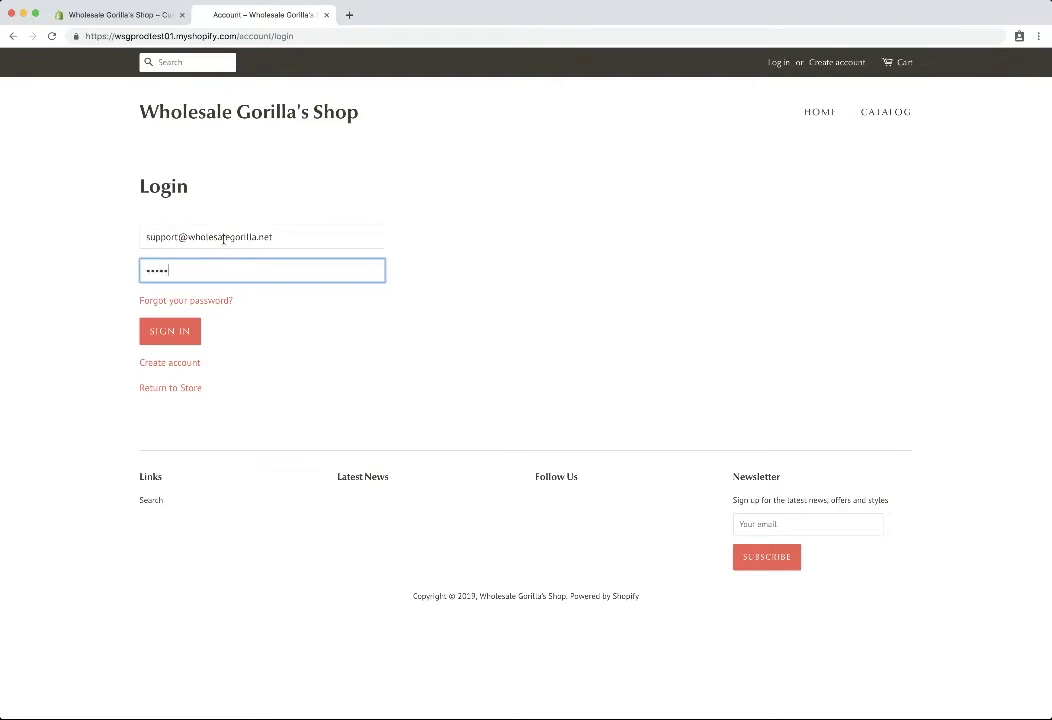
left_click(169, 331)
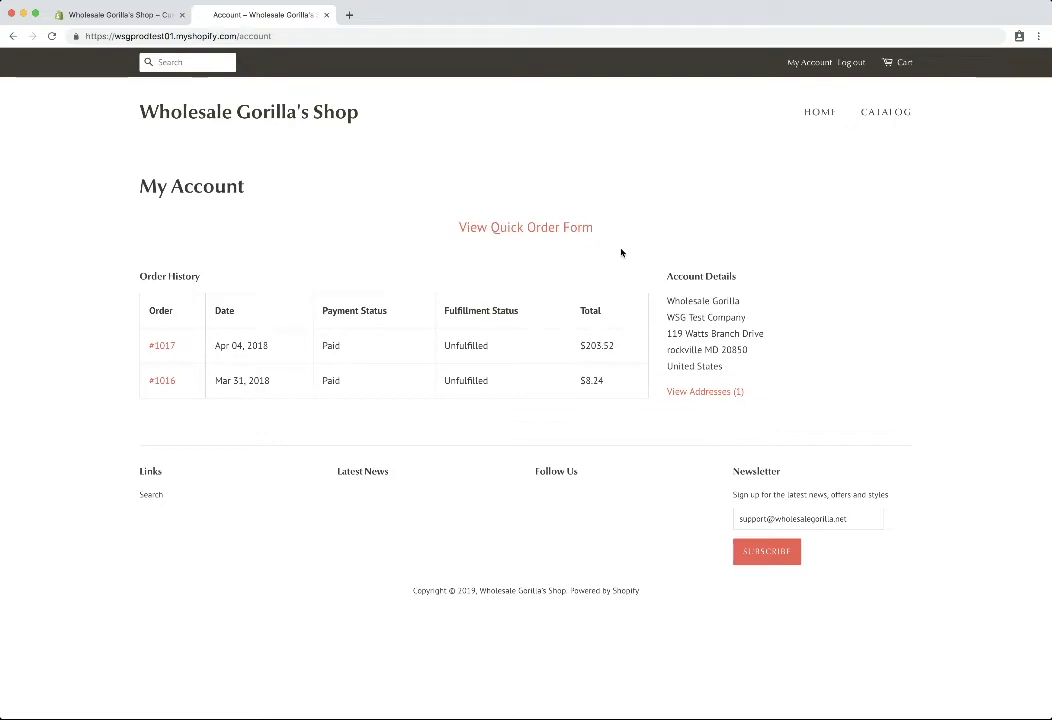
- Add Integrated Sleek Cotton Pizza from the catalog to the cart at $22.22
left_click(884, 116)
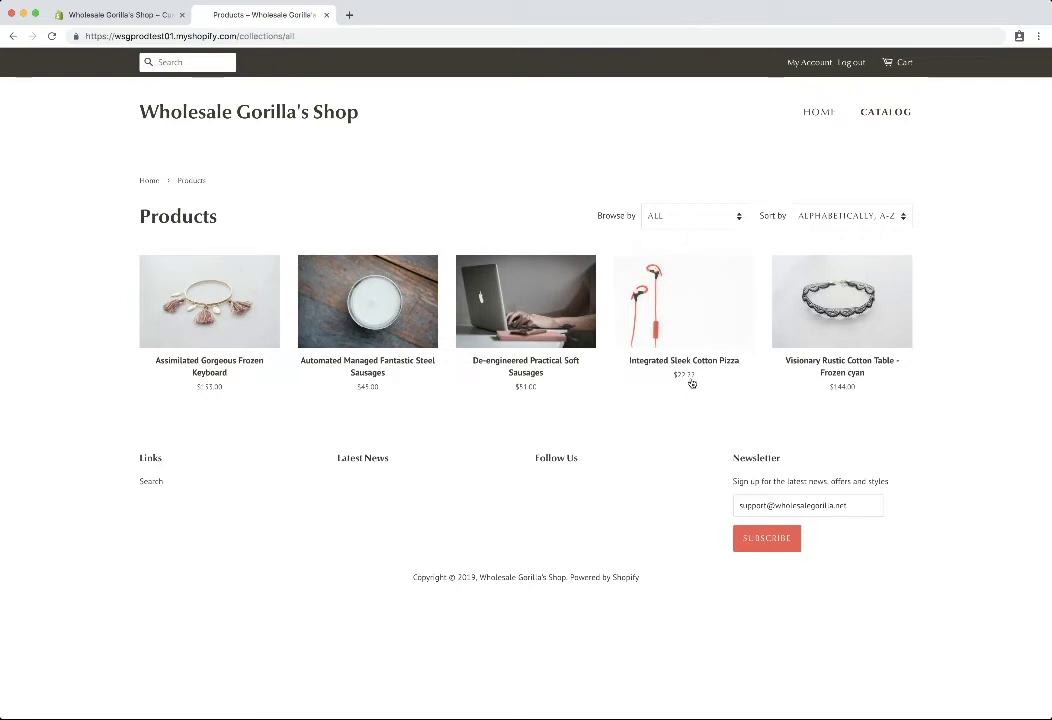
left_click(676, 314)
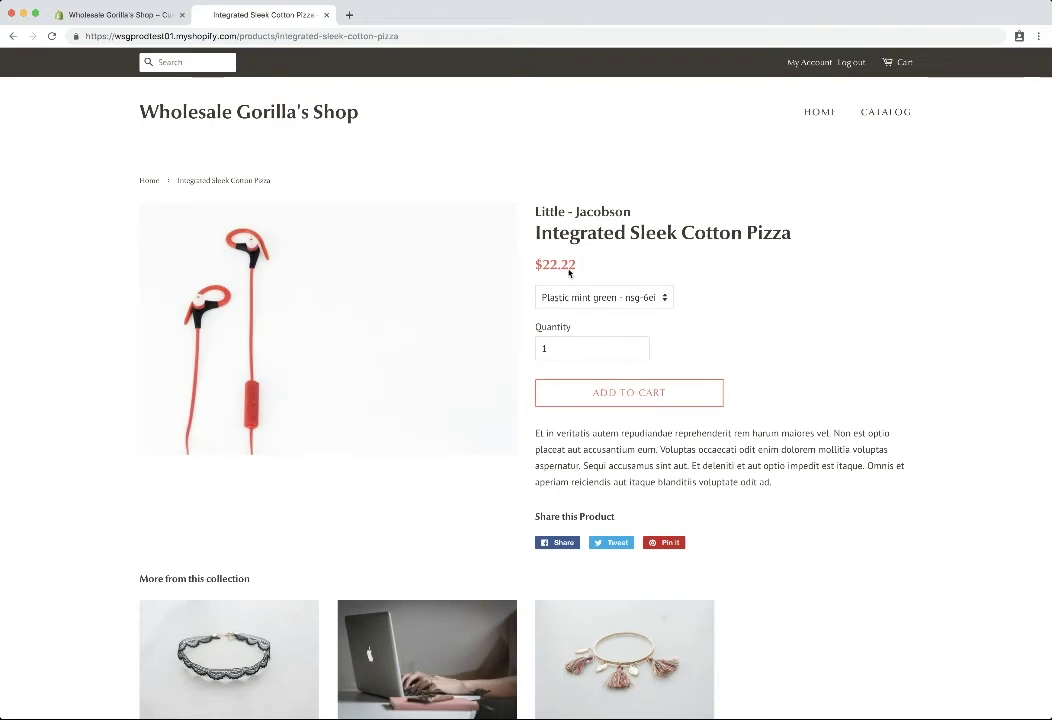
left_click(625, 397)
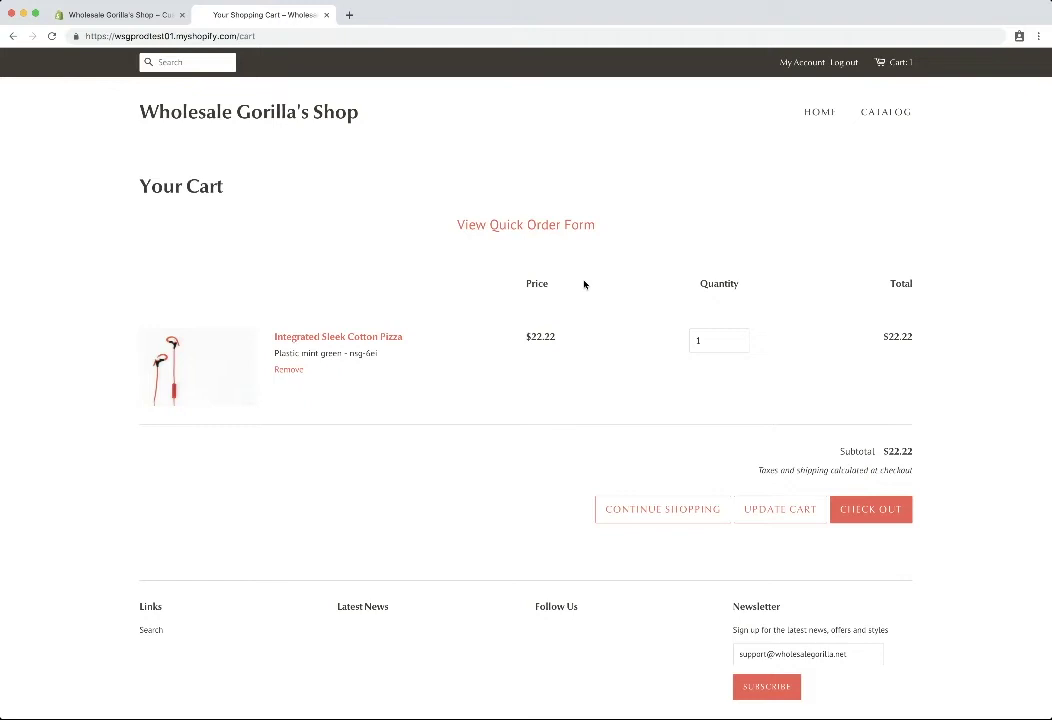
- Check out and confirm the shipping address to reach payment showing the -$99.78 wholesale discount
left_click(895, 511)
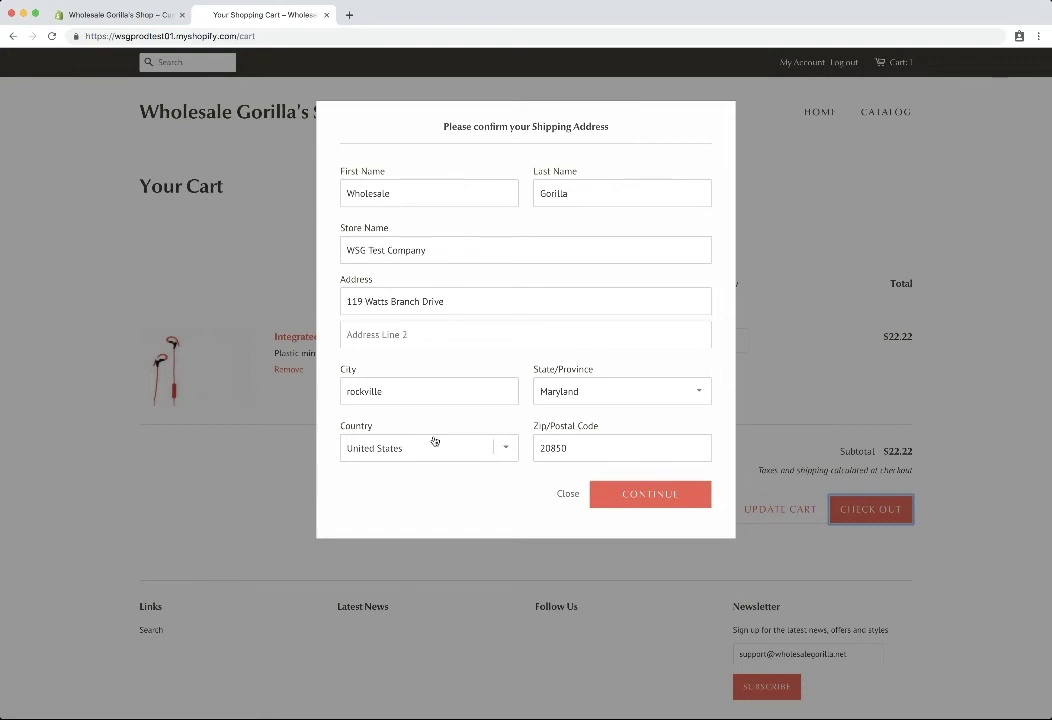
left_click(662, 497)
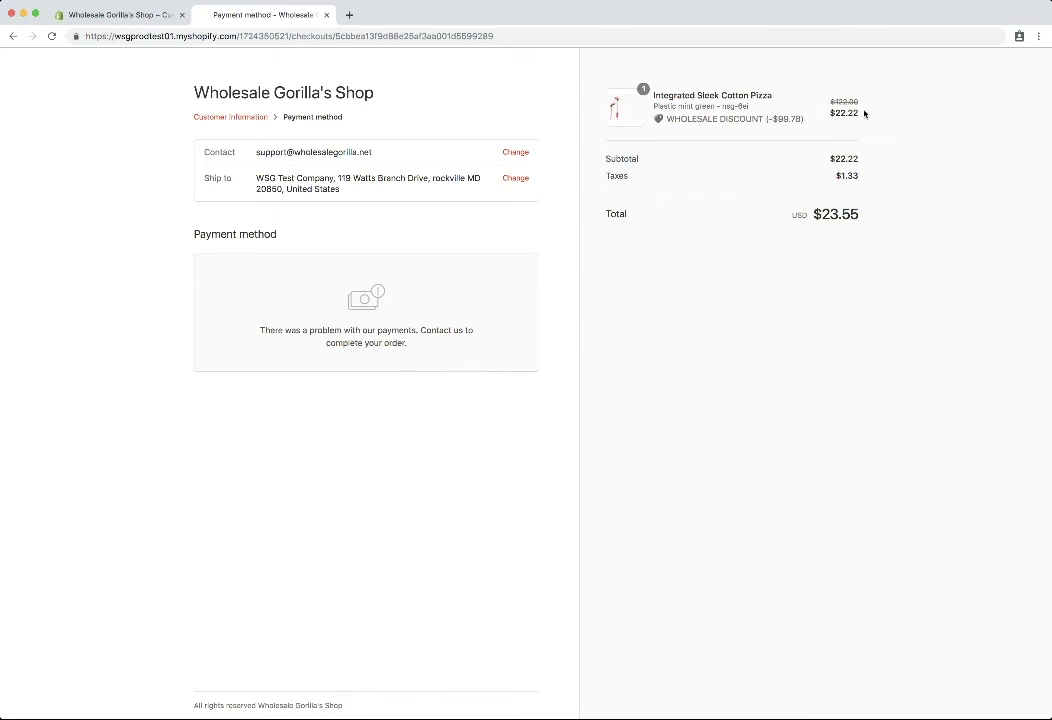
- Point out the $22.22 price against $122.00, then return to the admin customer page
left_click_drag(861, 104, 866, 112)
left_click(864, 108)
left_click(118, 15)
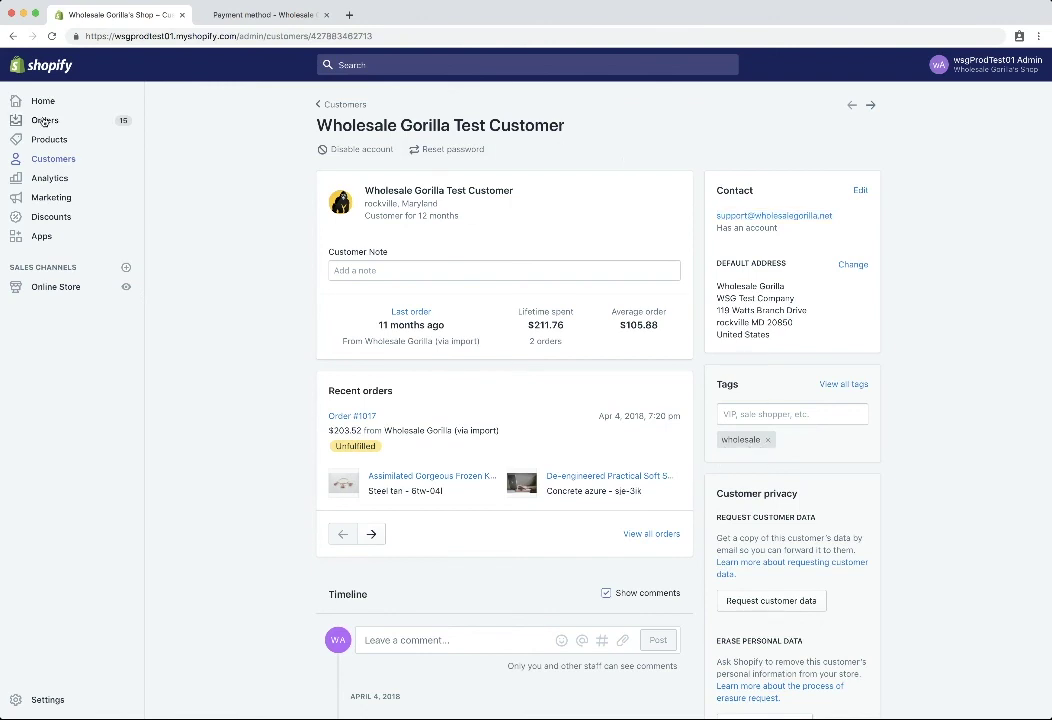
- Reopen Wholesale Gorilla Discounts and point out the wholesale-tag pizza discount
left_click(40, 238)
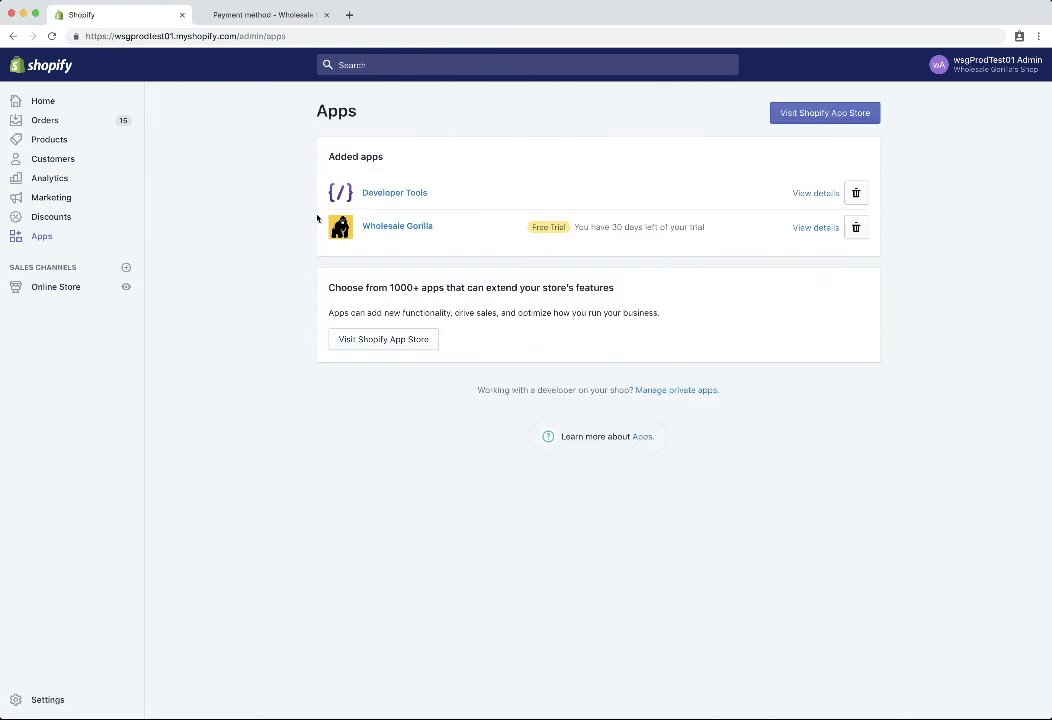
left_click(385, 228)
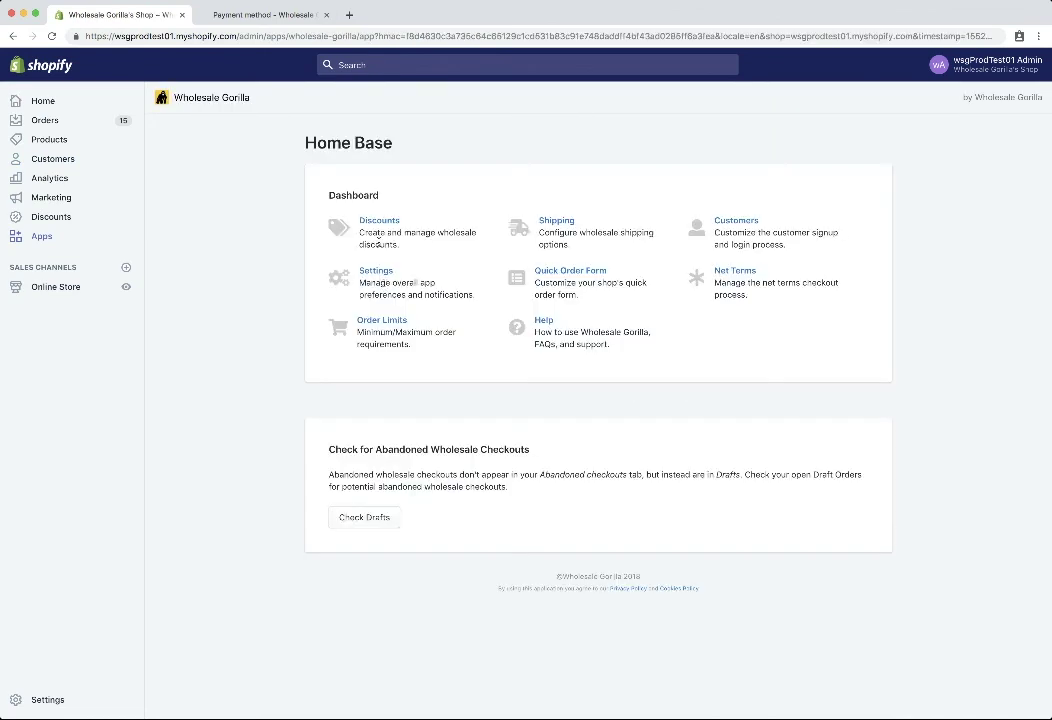
left_click(376, 224)
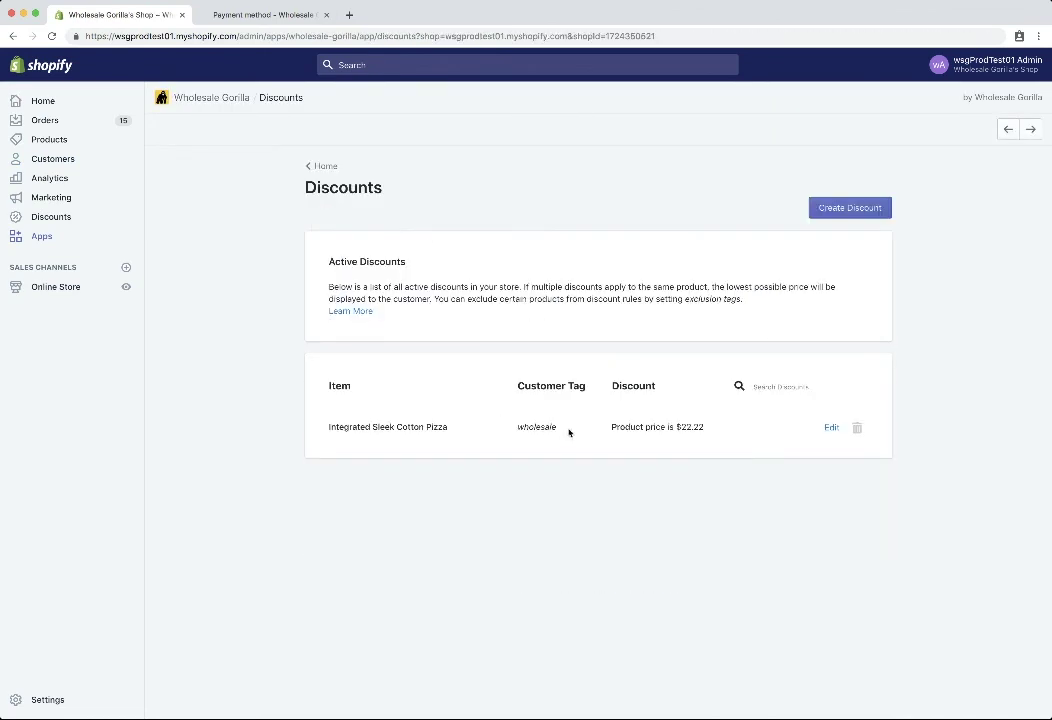
left_click_drag(559, 427, 517, 426)
left_click(564, 430)
- Start a Collection-level discount, dismiss the collection picker, and go back without saving
left_click(845, 209)
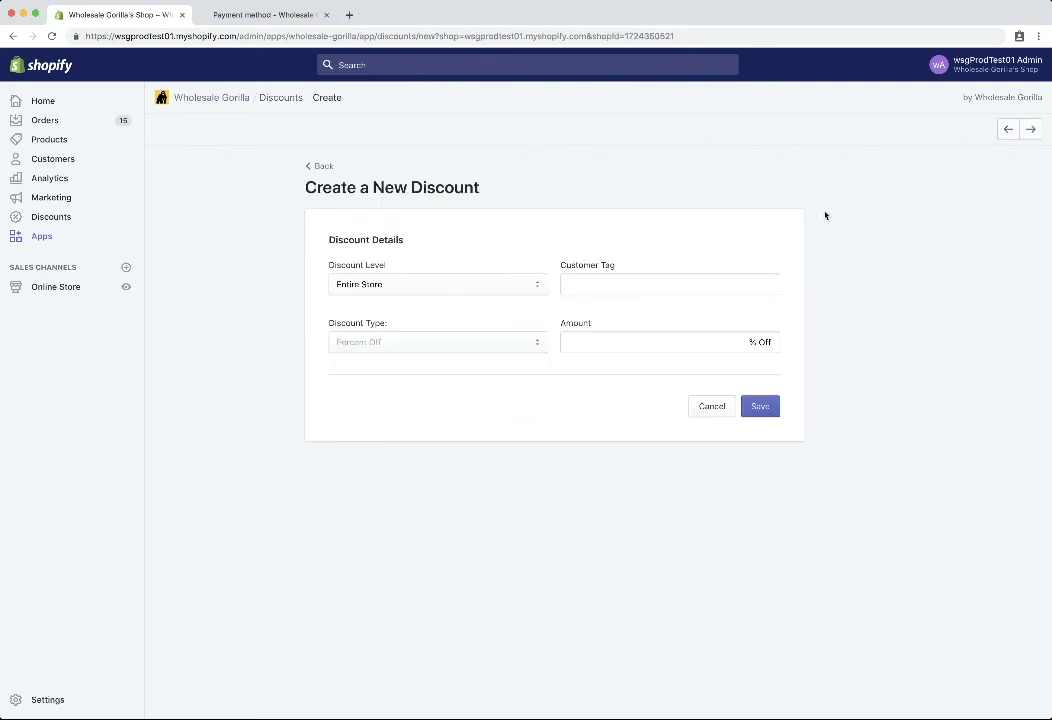
left_click(470, 289)
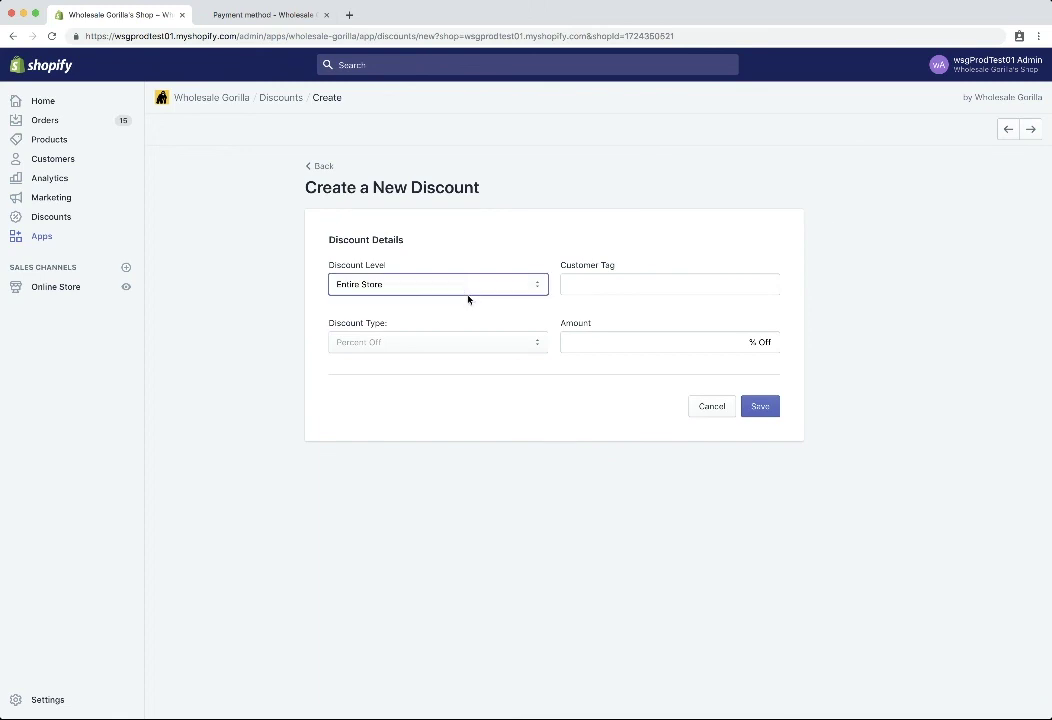
left_click(467, 298)
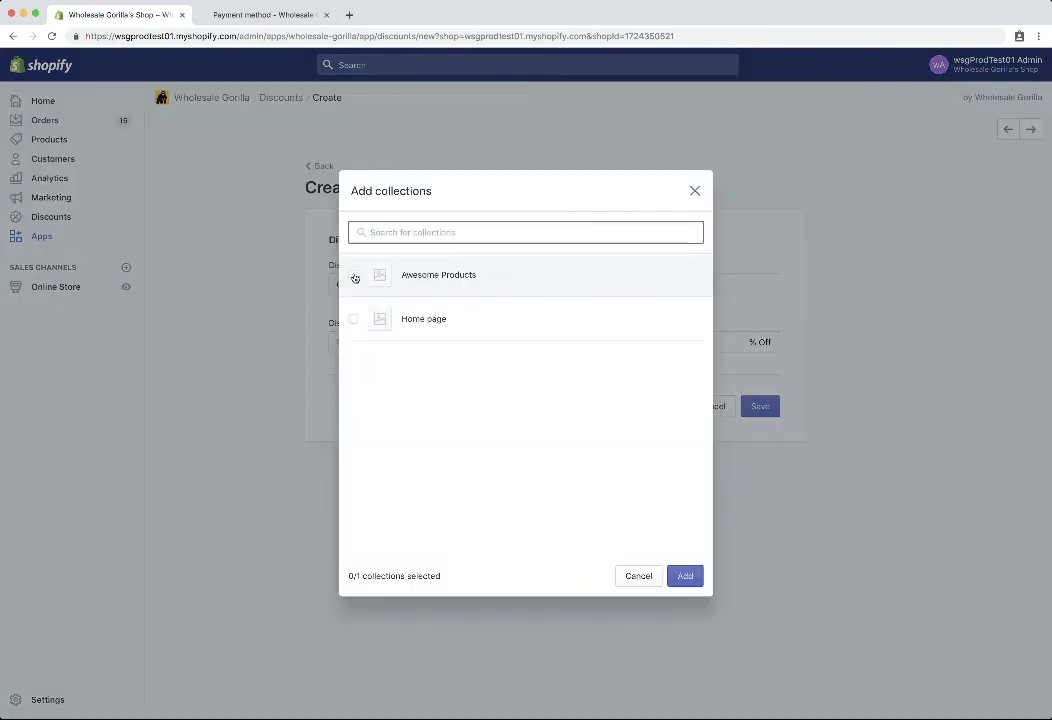
left_click(695, 191)
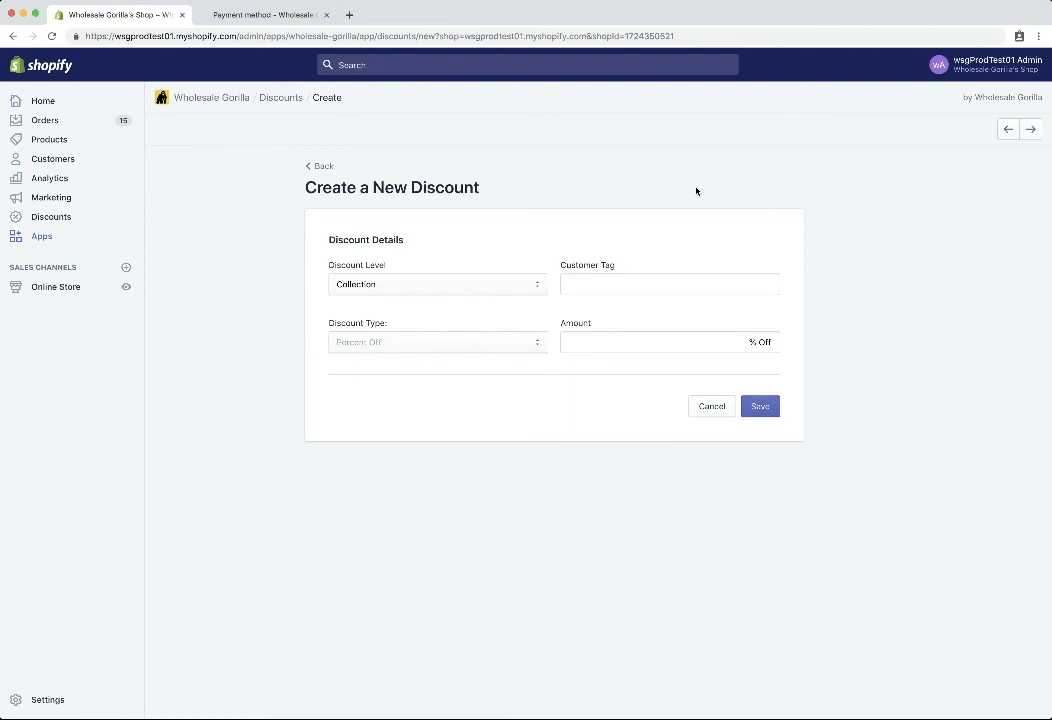
left_click(320, 167)
left_click(324, 169)
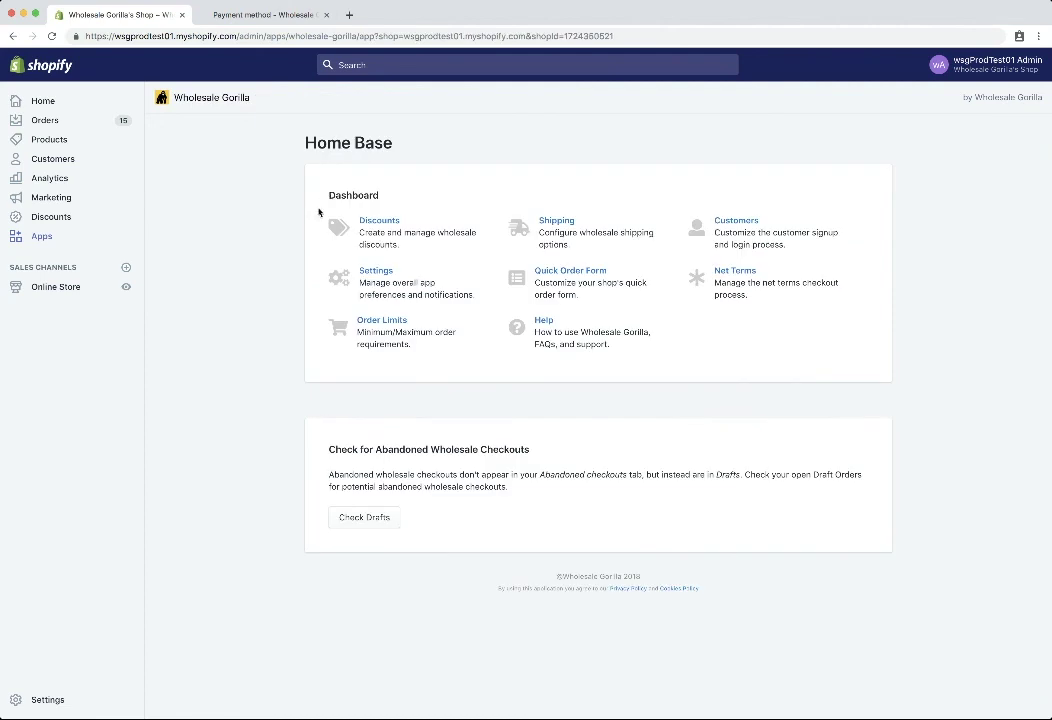